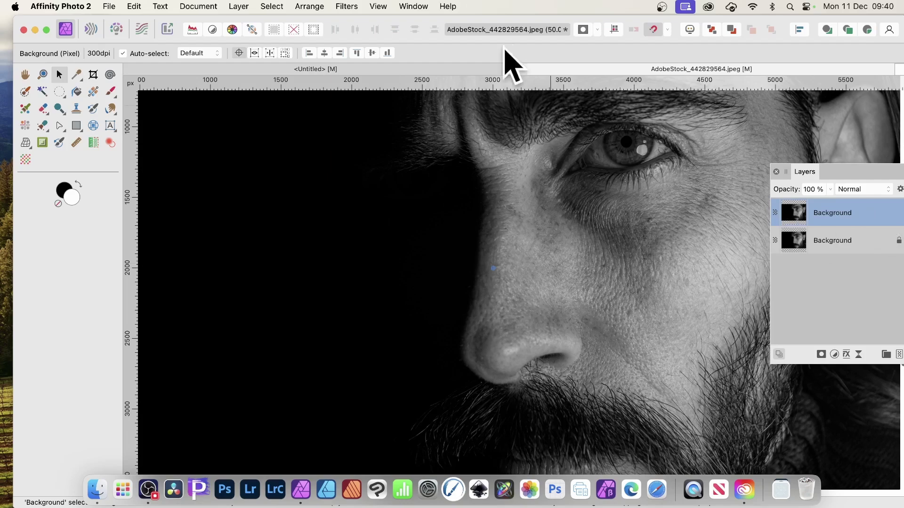
# Start a Procedural Texture filter on the upper Background layer and load the Chequered preset
pyautogui.click(346, 6)
pyautogui.moveTo(363, 109)
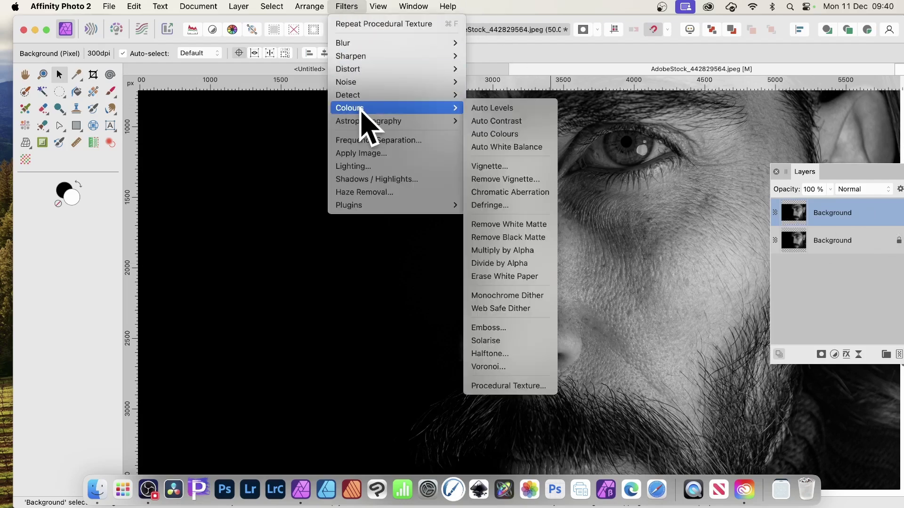
pyautogui.click(532, 384)
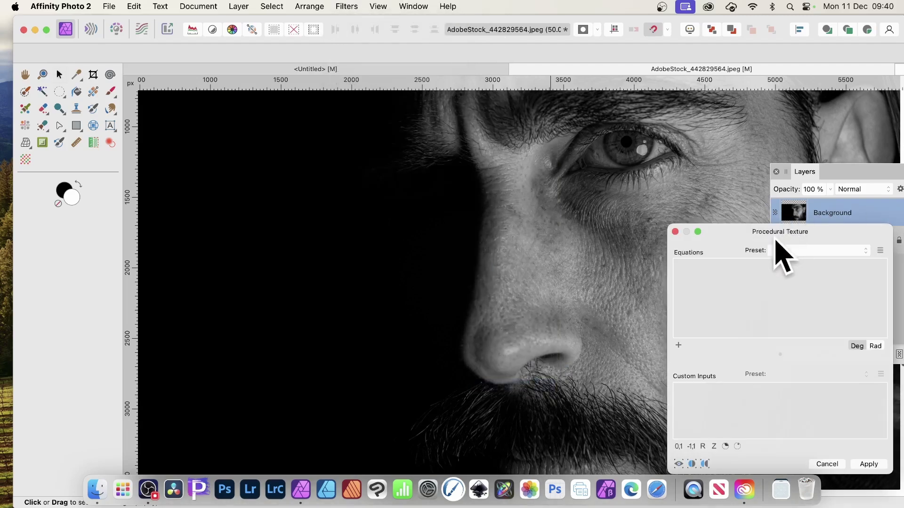
pyautogui.moveTo(776, 243); pyautogui.dragTo(439, 154)
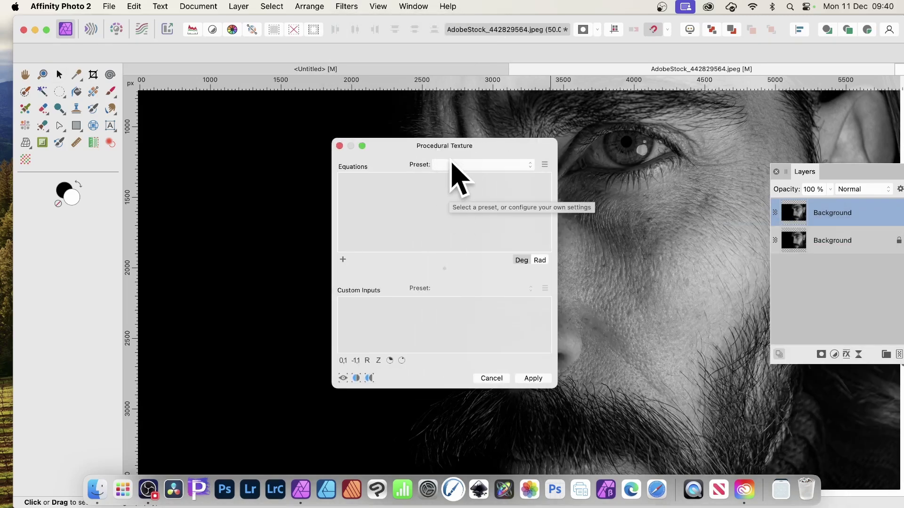
pyautogui.click(451, 165)
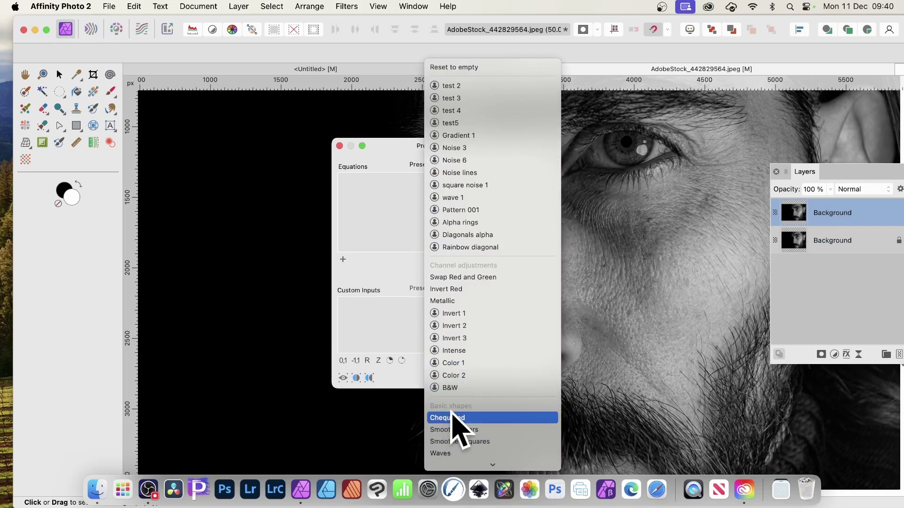
pyautogui.click(453, 418)
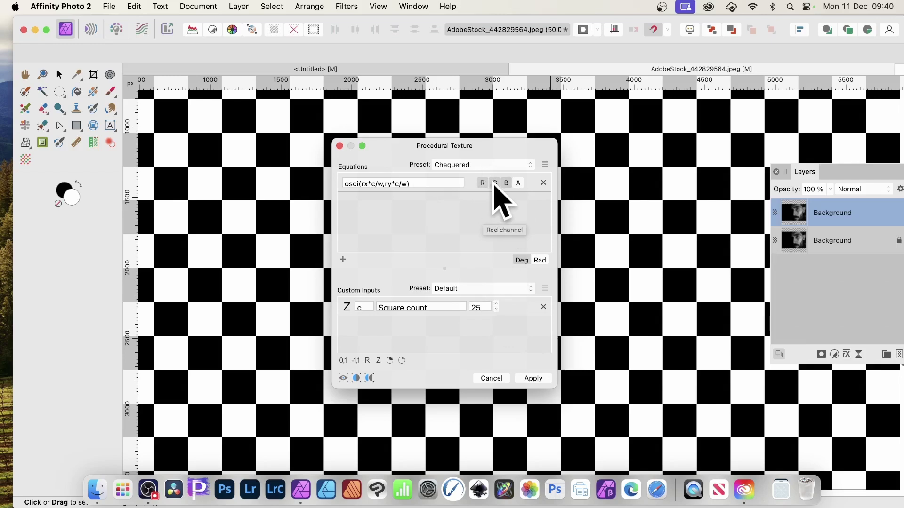
# Restrict the chequered equation to the alpha channel by excluding red, green and blue, and apply the filter
pyautogui.click(482, 183)
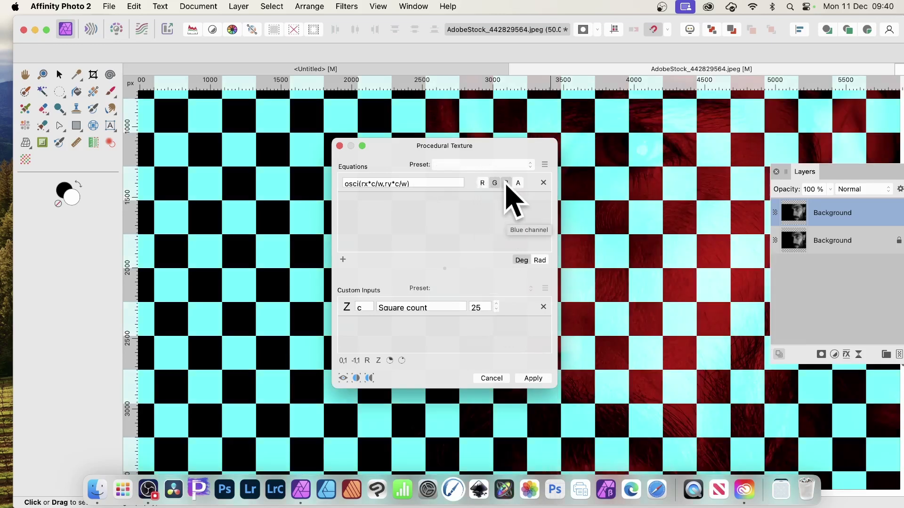
pyautogui.click(495, 183)
pyautogui.click(506, 183)
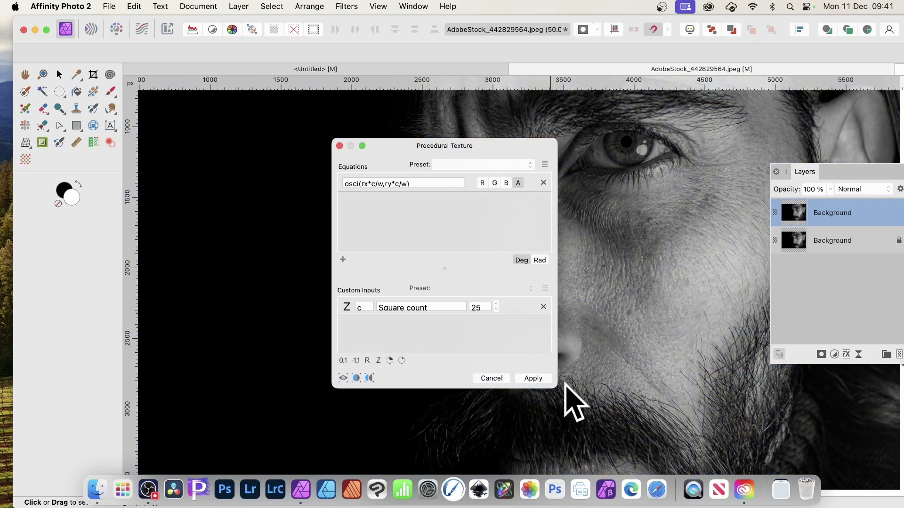
pyautogui.click(543, 379)
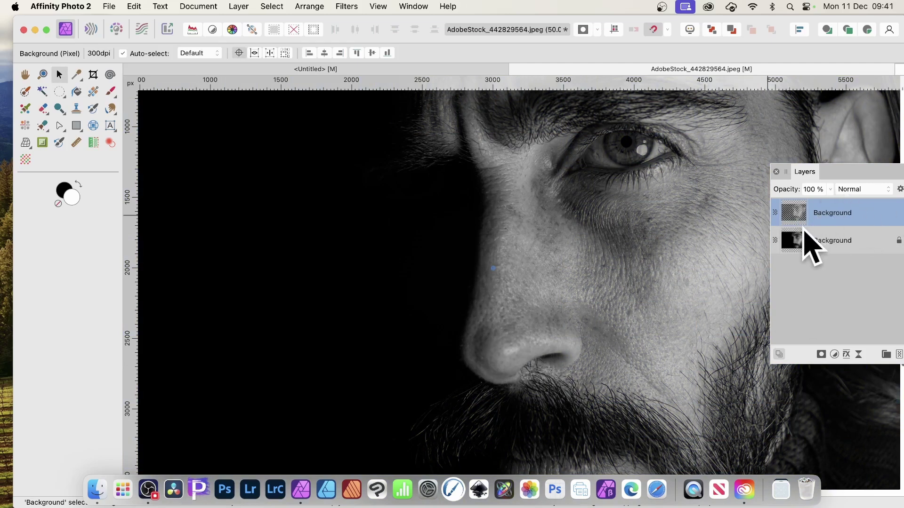
# Add a Pillow Bevel / Emboss effect with a 16.2 px radius to the chequered layer
pyautogui.click(847, 355)
pyautogui.moveTo(629, 122); pyautogui.dragTo(446, 117)
pyautogui.click(336, 133)
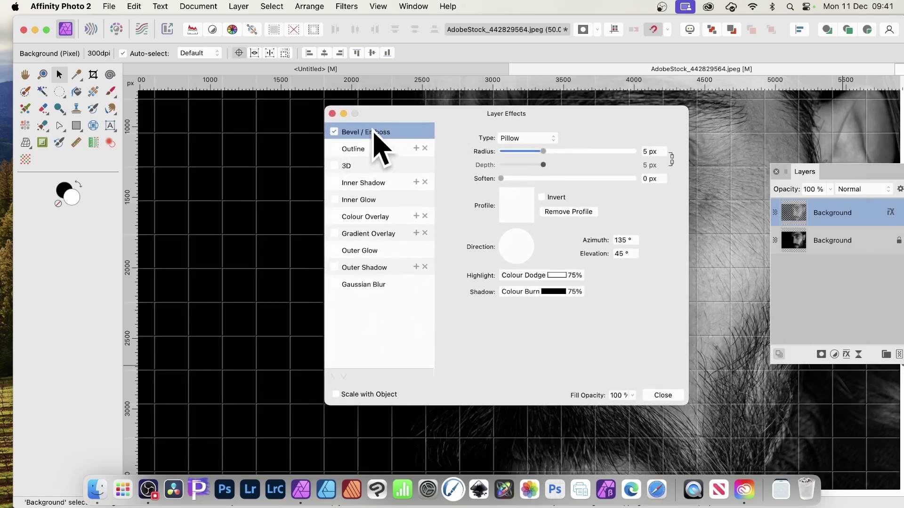
pyautogui.moveTo(543, 151); pyautogui.dragTo(568, 152)
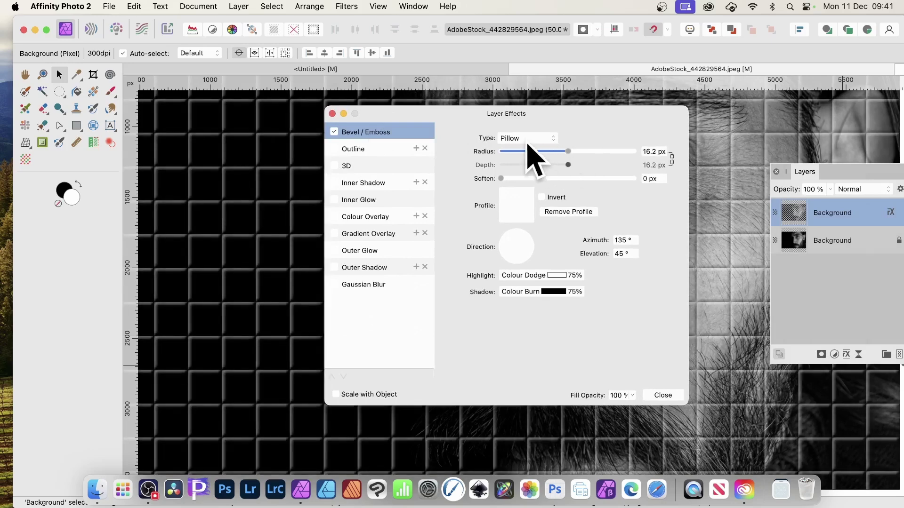
# Try the Emboss and Outer bevel types, then return the type to Pillow
pyautogui.click(527, 139)
pyautogui.click(526, 131)
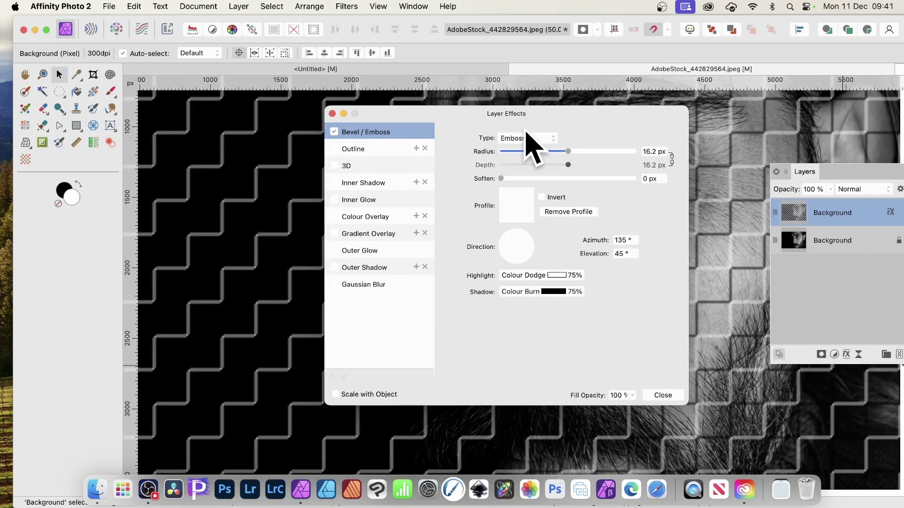
pyautogui.click(526, 137)
pyautogui.click(526, 121)
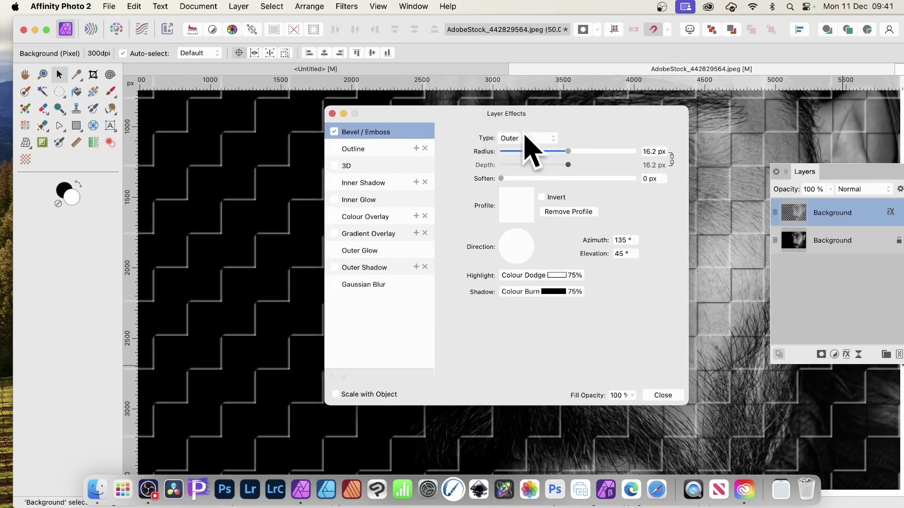
pyautogui.click(526, 138)
pyautogui.click(528, 169)
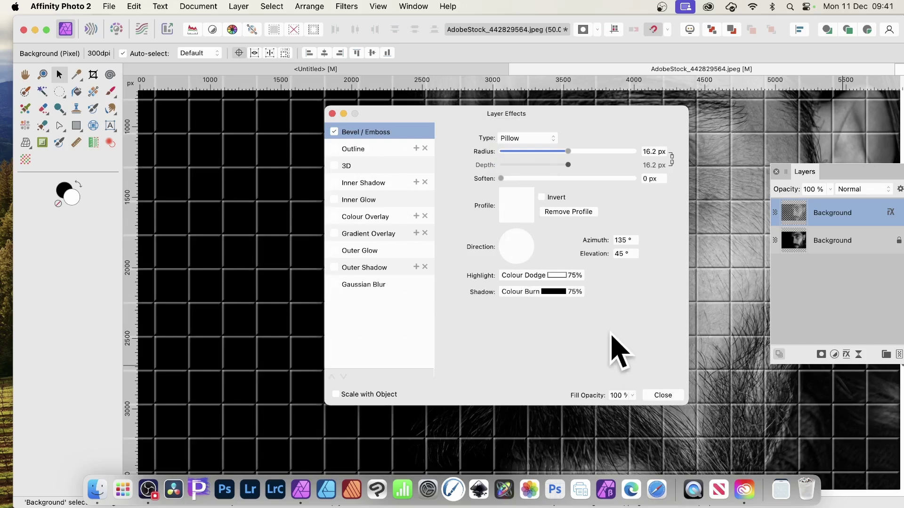
# Close the layer effects and open the Move / Duplicate settings for the chequered layer
pyautogui.click(666, 397)
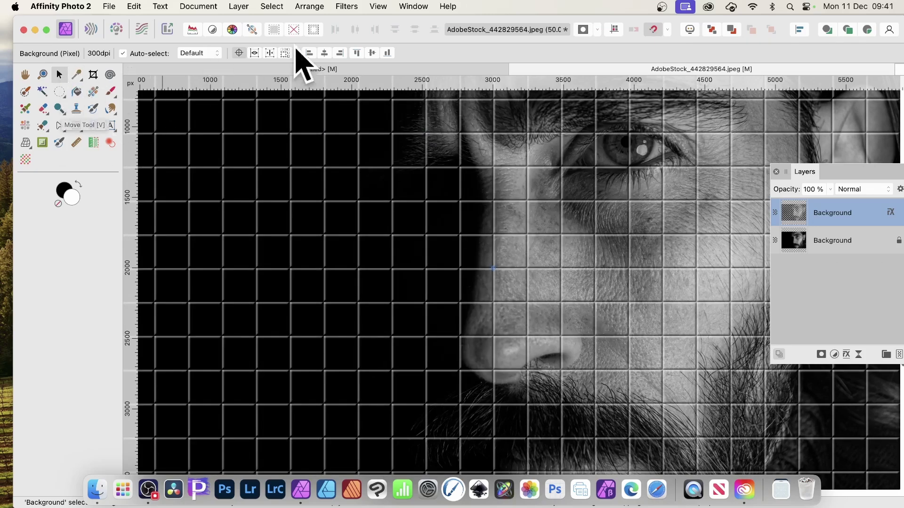
pyautogui.click(238, 53)
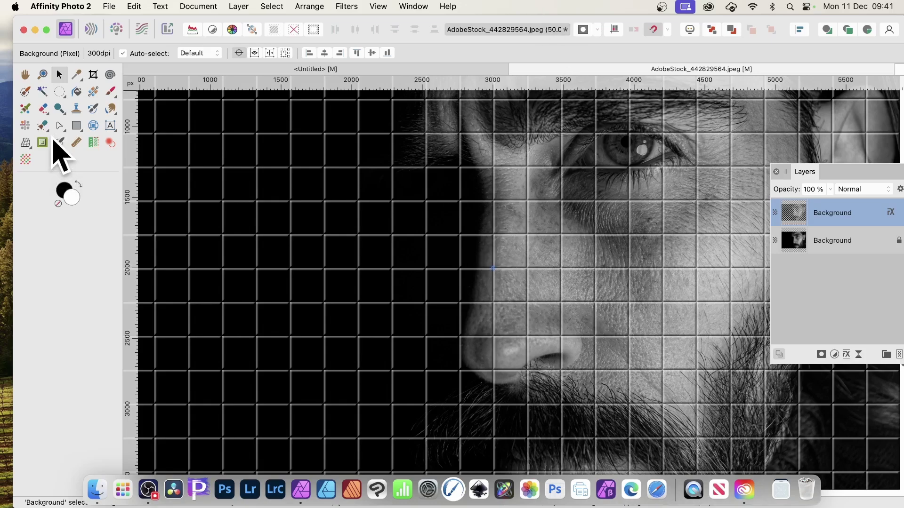
pyautogui.press('Return')
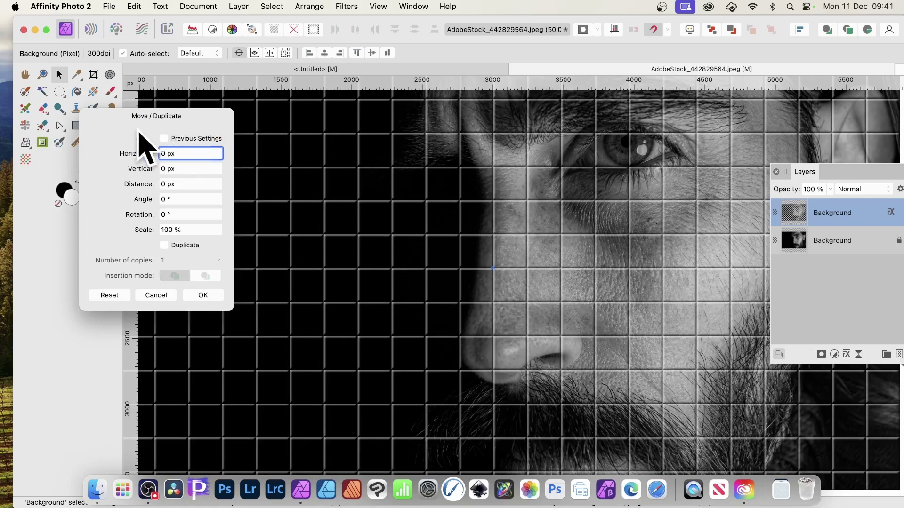
pyautogui.moveTo(162, 120); pyautogui.dragTo(150, 116)
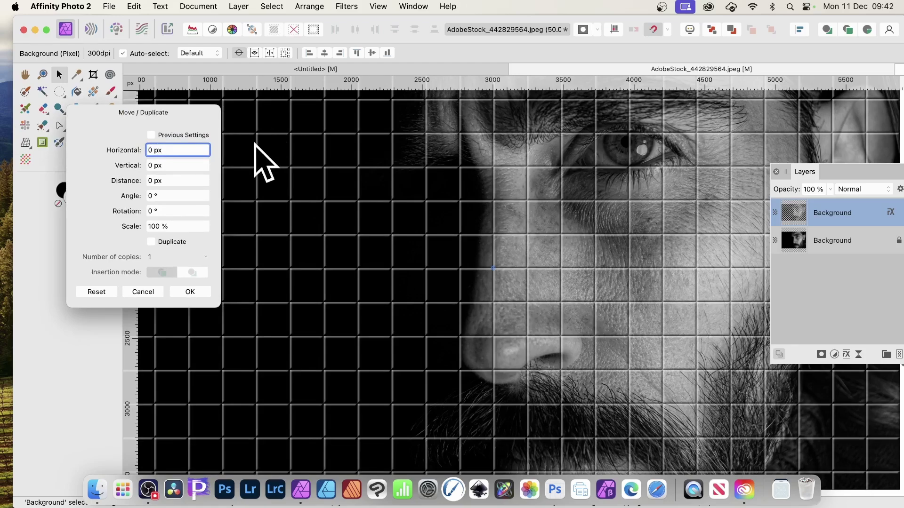
# Try rotating the chequered layer by 10°, then reduce the rotation to 0.1°
pyautogui.click(160, 210)
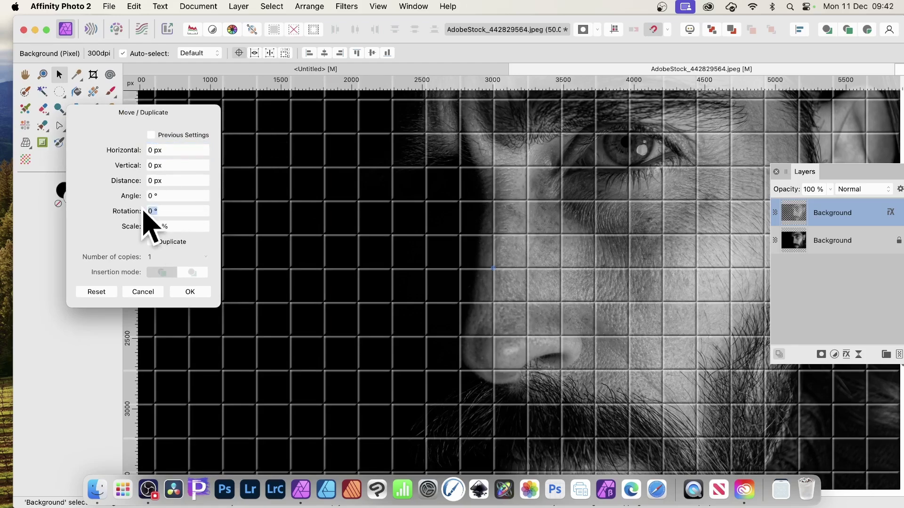
pyautogui.write('3')
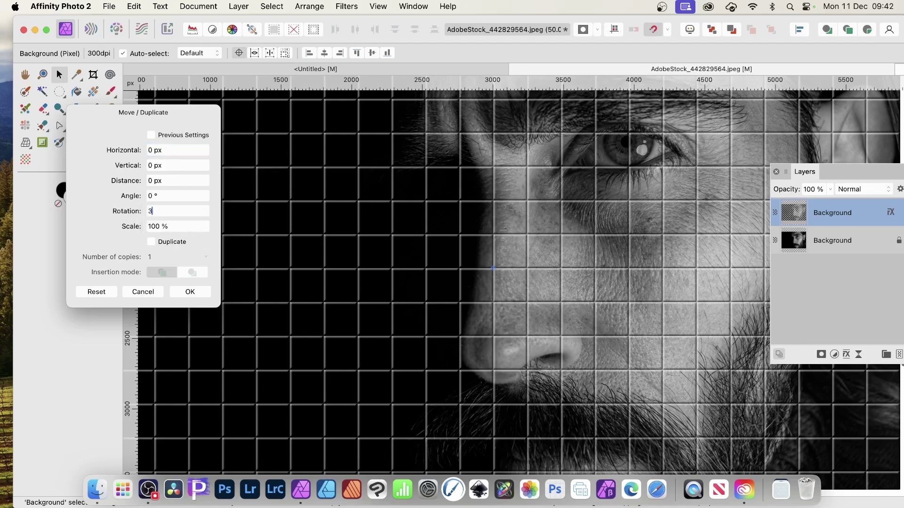
pyautogui.press('Tab')
pyautogui.click(172, 210)
pyautogui.write('10')
pyautogui.press('Tab')
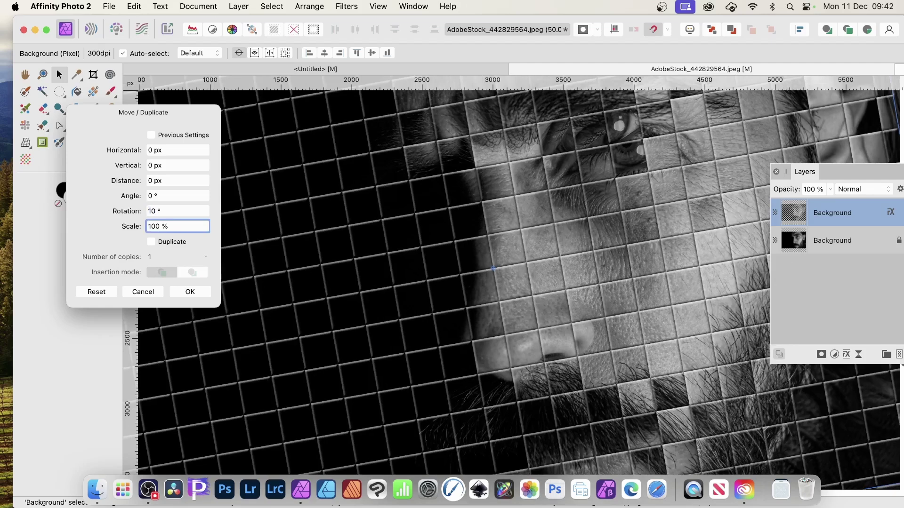
pyautogui.click(172, 210)
pyautogui.write('0.')
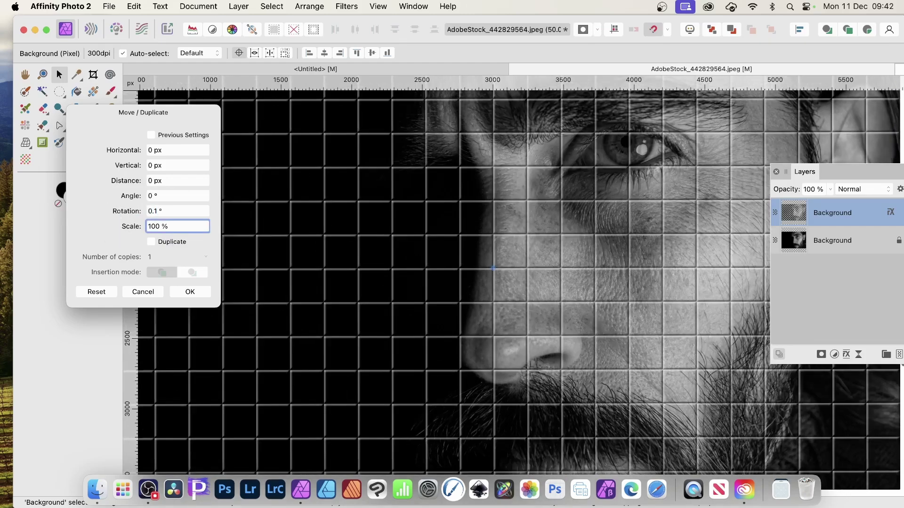
# Try scaling the chequered layer to 70 %, then restore its scale to 100 %
pyautogui.click(182, 226)
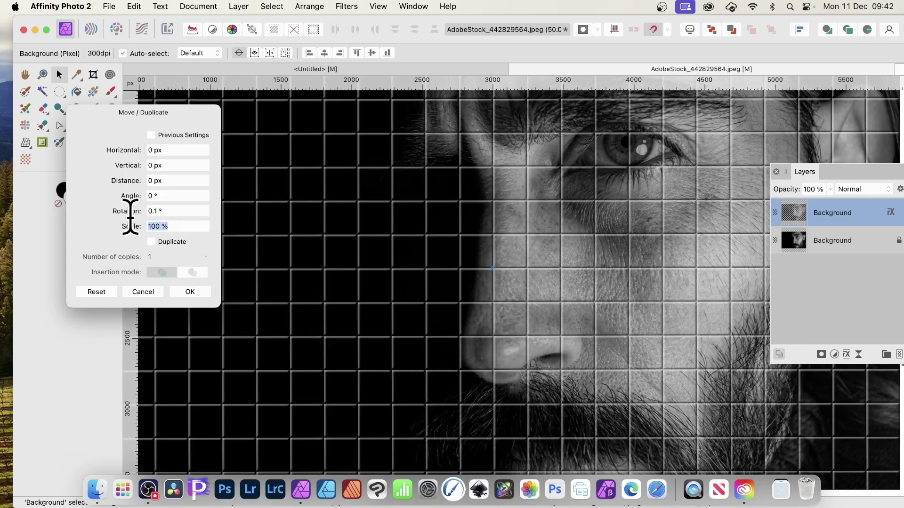
pyautogui.press('Tab')
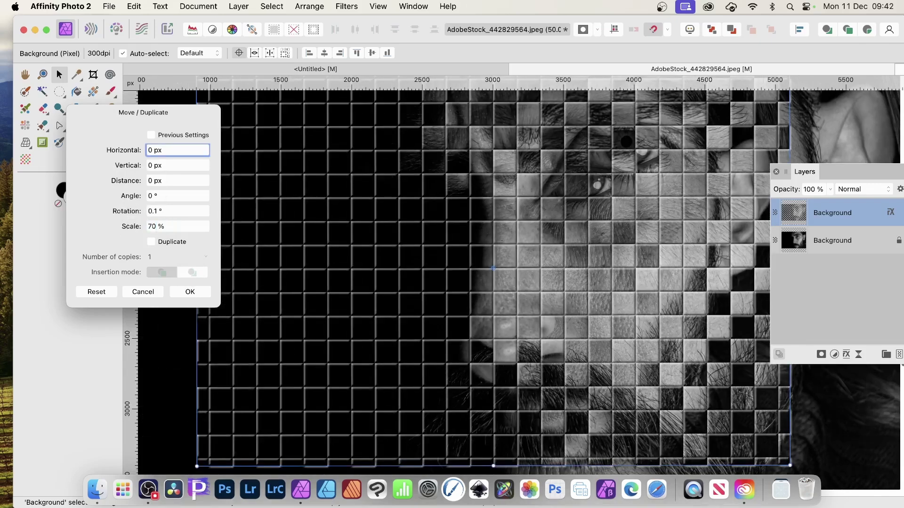
pyautogui.click(167, 226)
pyautogui.write('100')
pyautogui.press('Tab')
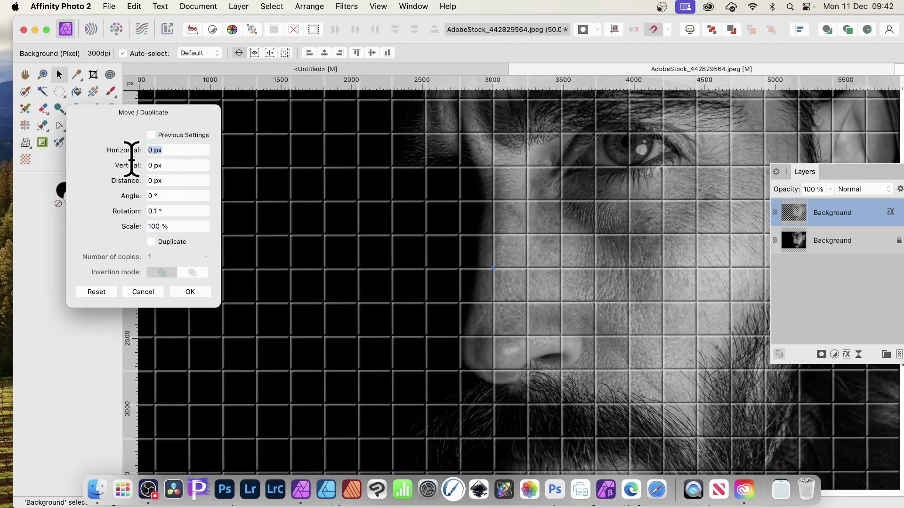
# Try a horizontal offset of 101 px, then reset the offset to 0 px
pyautogui.write('53')
pyautogui.press('BackSpace')
pyautogui.press('BackSpace')
pyautogui.write('101')
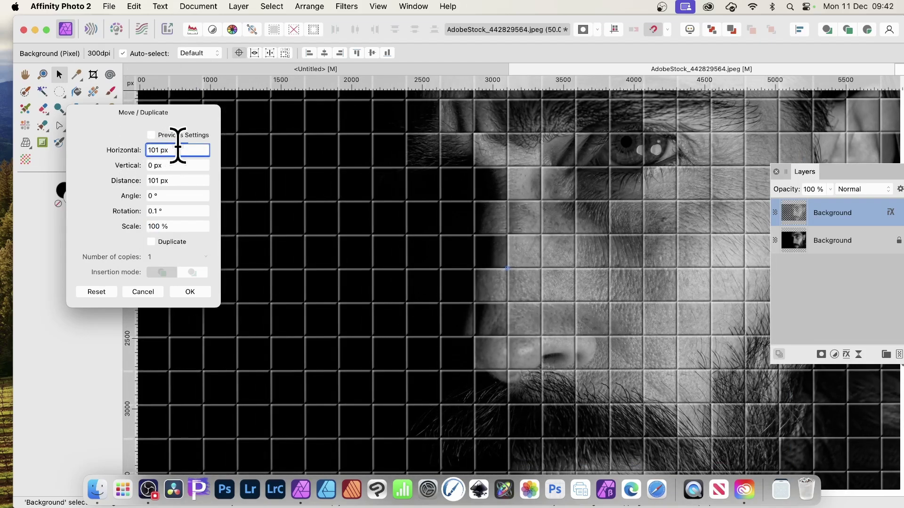
pyautogui.press('Return')
pyautogui.write('0')
pyautogui.press('Tab')
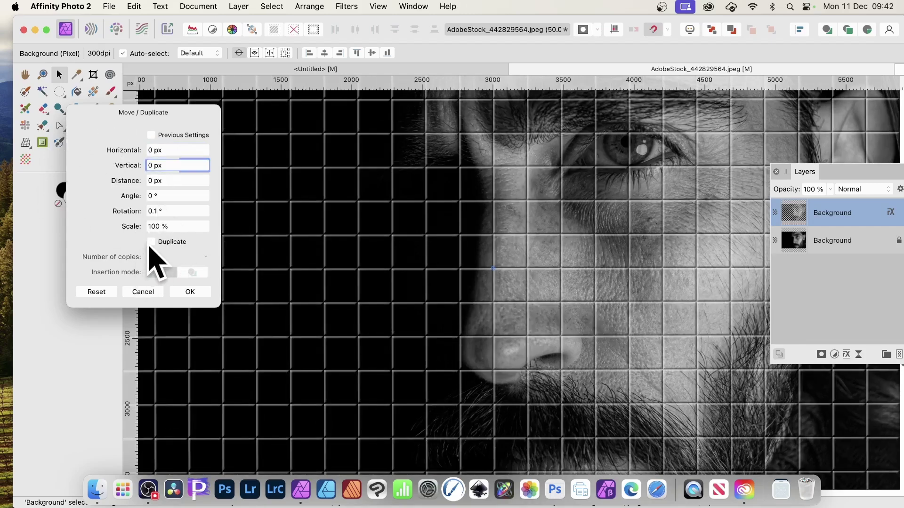
# Enable duplication with 72 copies and set the rotation to 0.3° per copy
pyautogui.click(151, 241)
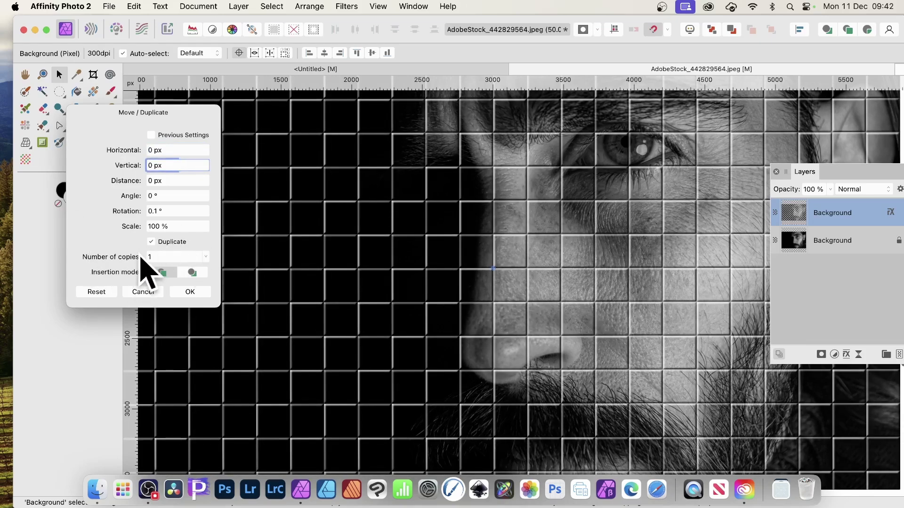
pyautogui.moveTo(104, 256); pyautogui.dragTo(146, 263)
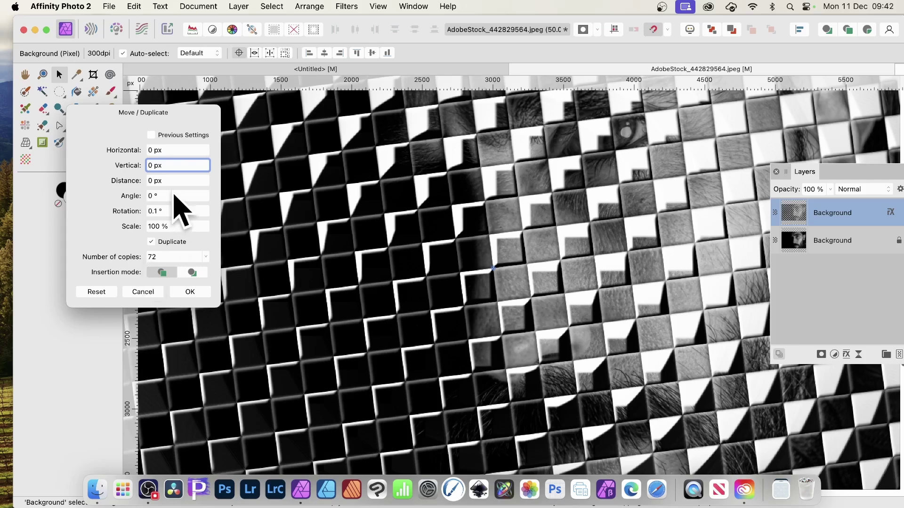
pyautogui.click(166, 210)
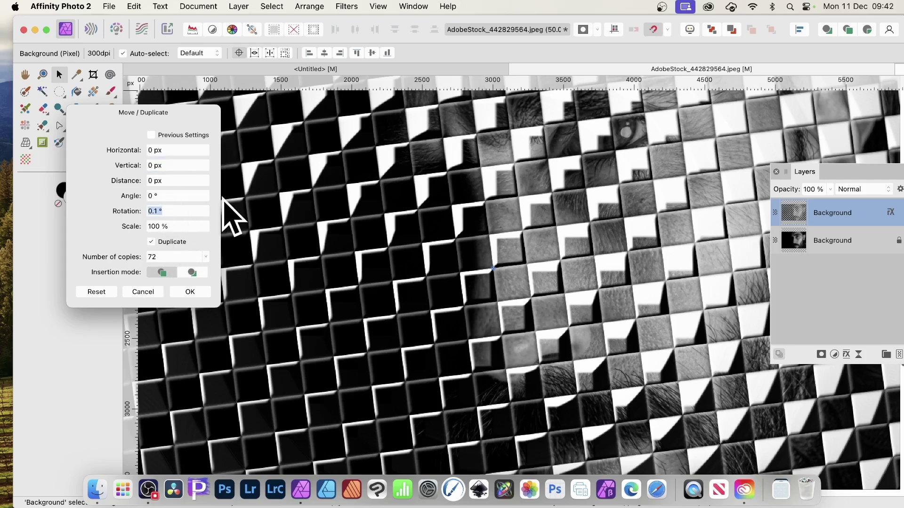
pyautogui.write('0')
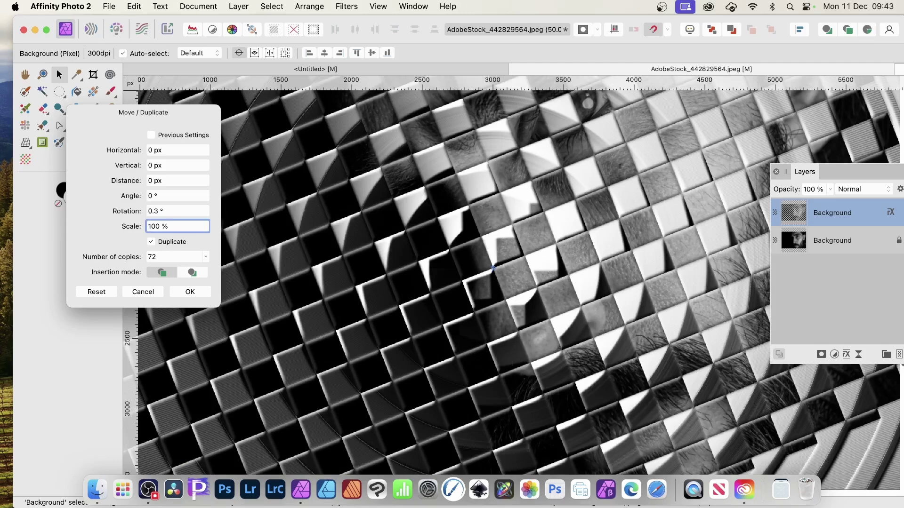
# Try a scale of 99.6 % for the copies, then set it to 99.1 %
pyautogui.moveTo(177, 227); pyautogui.dragTo(141, 226)
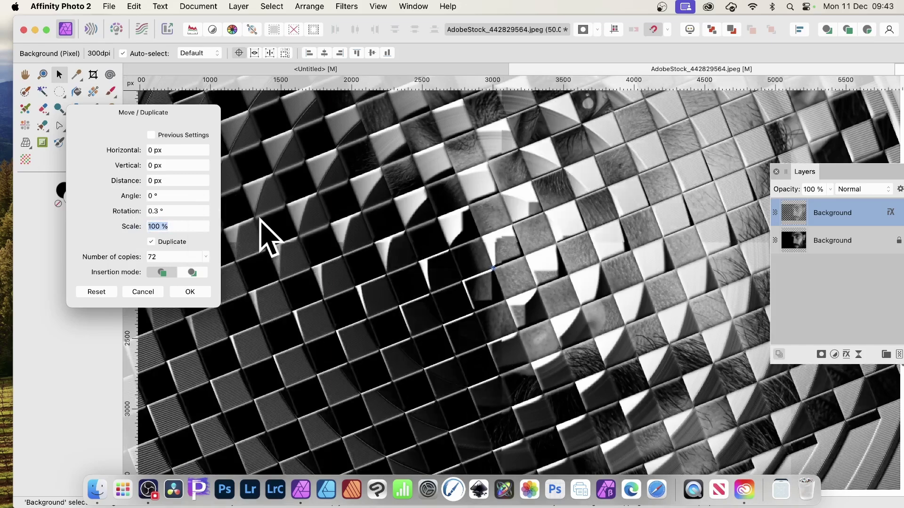
pyautogui.write('99.6')
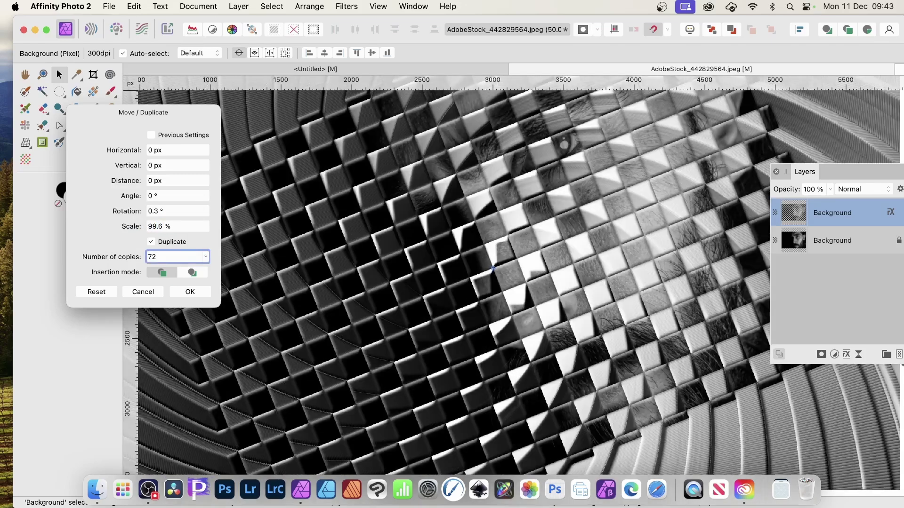
pyautogui.click(175, 226)
pyautogui.write('99')
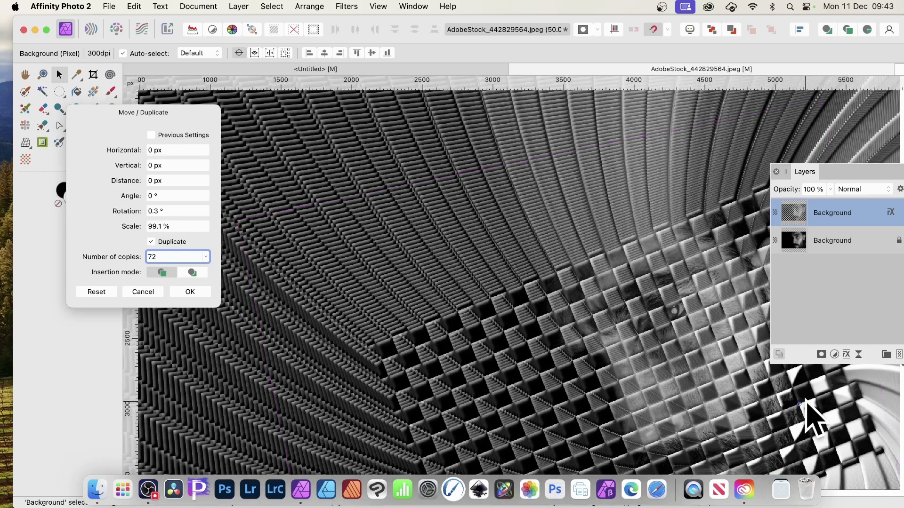
# Reposition the copies near the nose, confirm the duplication, and review the layer stack down to the original Background
pyautogui.moveTo(787, 386); pyautogui.dragTo(264, 105)
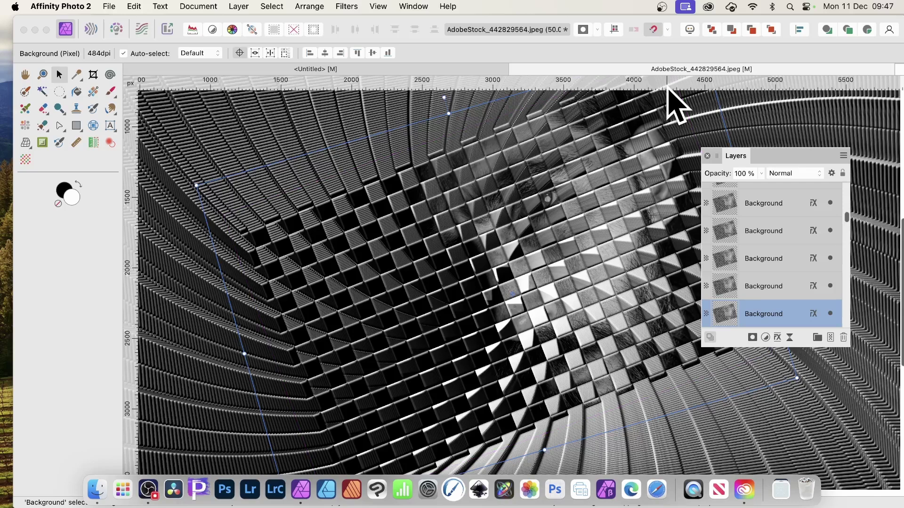
pyautogui.scroll(-3, 783, 312)
pyautogui.scroll(-5, 783, 313)
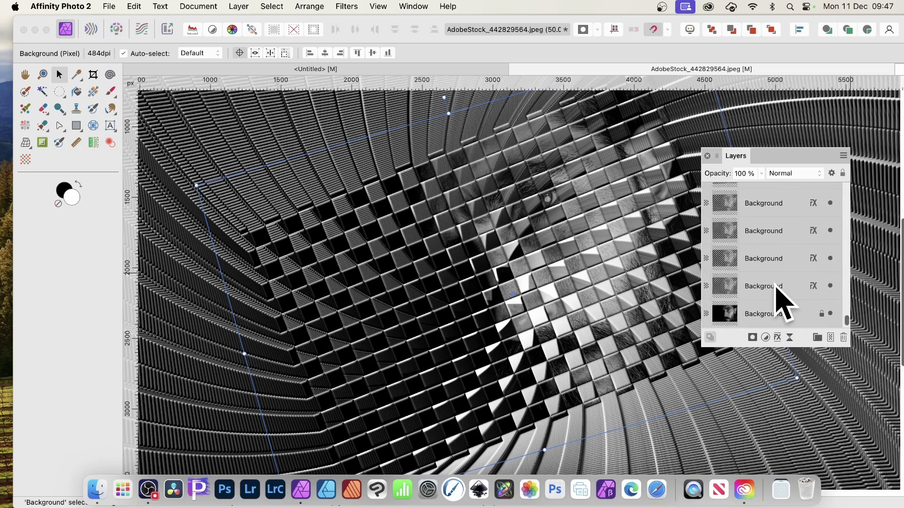
# Select all the embossed Background layers in the stack, from the lowest one above the locked original to the topmost copy
pyautogui.click(778, 290)
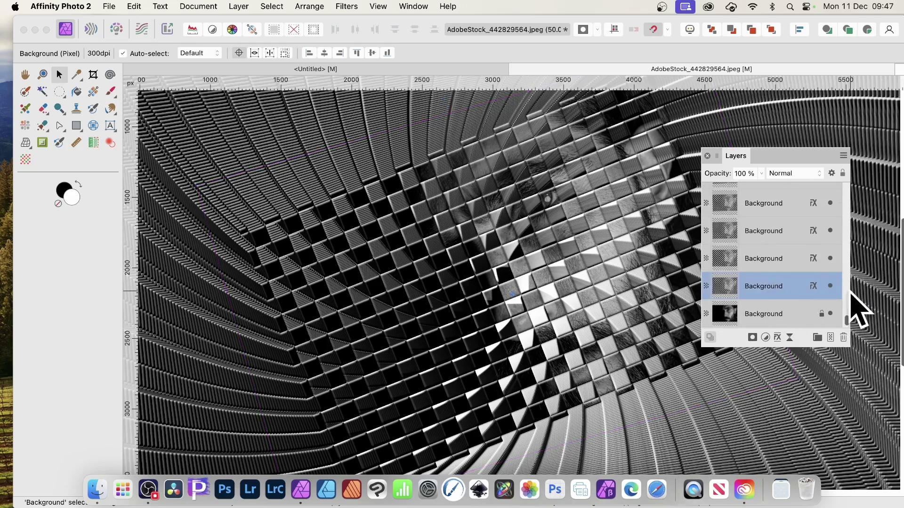
pyautogui.moveTo(847, 316); pyautogui.dragTo(847, 183)
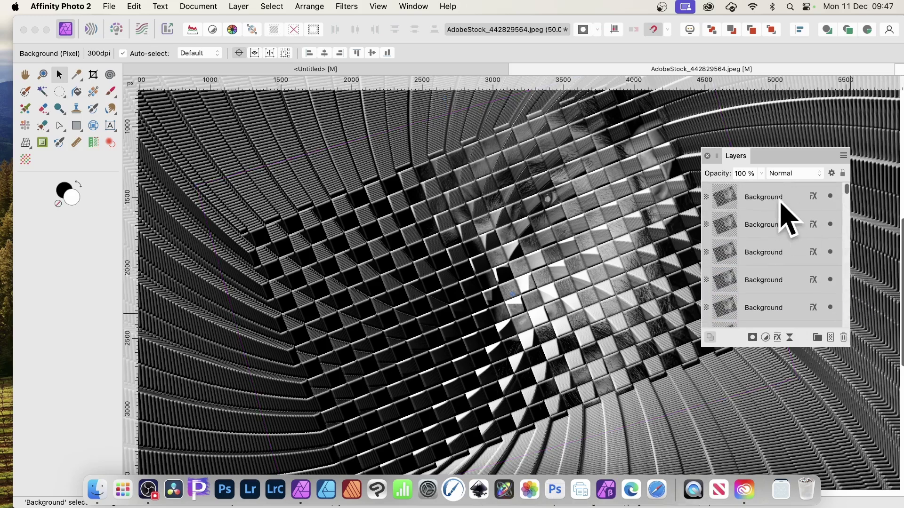
pyautogui.press('super+a')
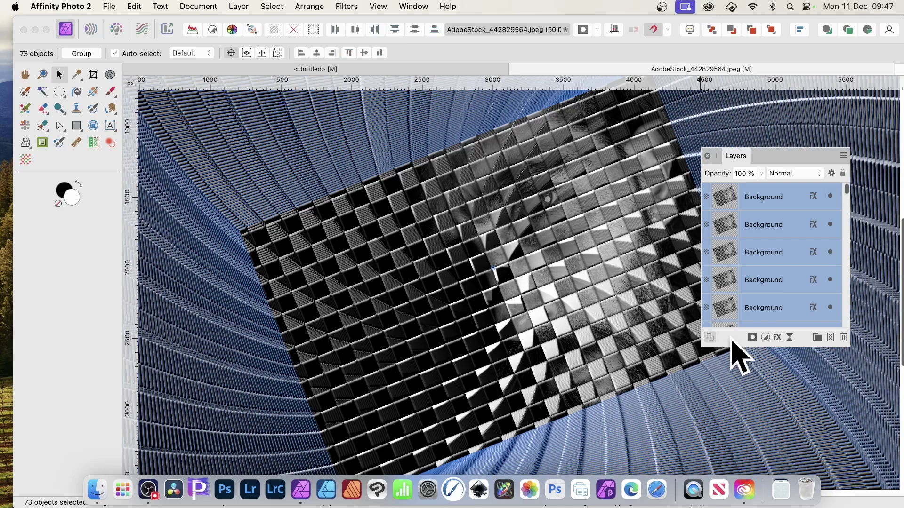
# Reduce the radius of the Pillow Bevel / Emboss effect on all the selected layers
pyautogui.click(776, 338)
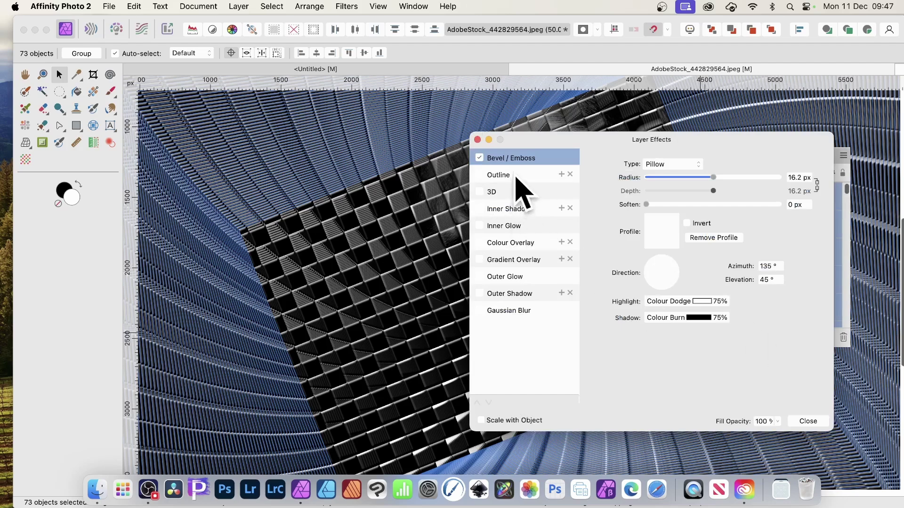
pyautogui.moveTo(528, 145); pyautogui.dragTo(627, 140)
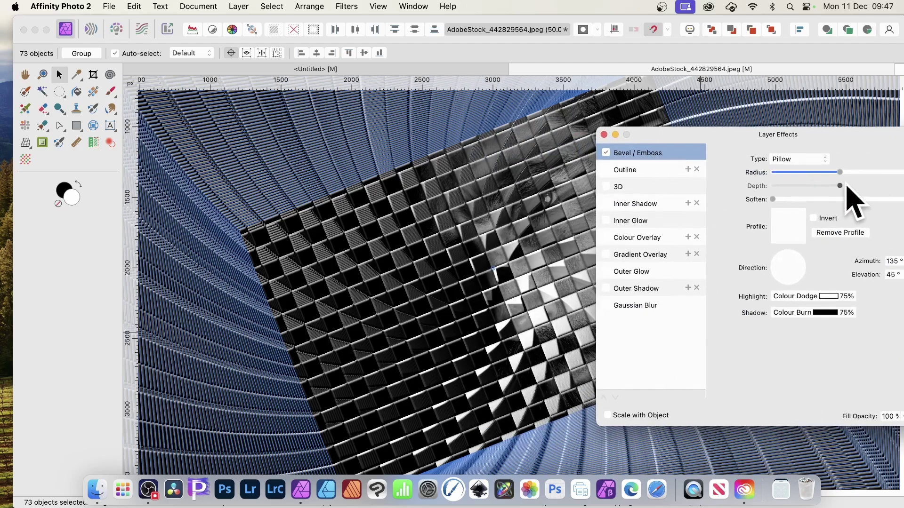
pyautogui.moveTo(840, 175); pyautogui.dragTo(825, 170)
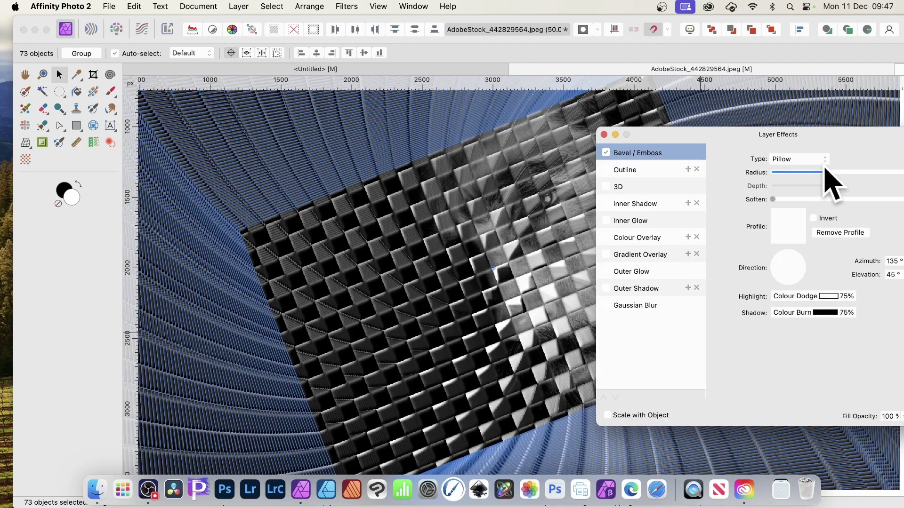
pyautogui.moveTo(825, 170); pyautogui.dragTo(814, 173)
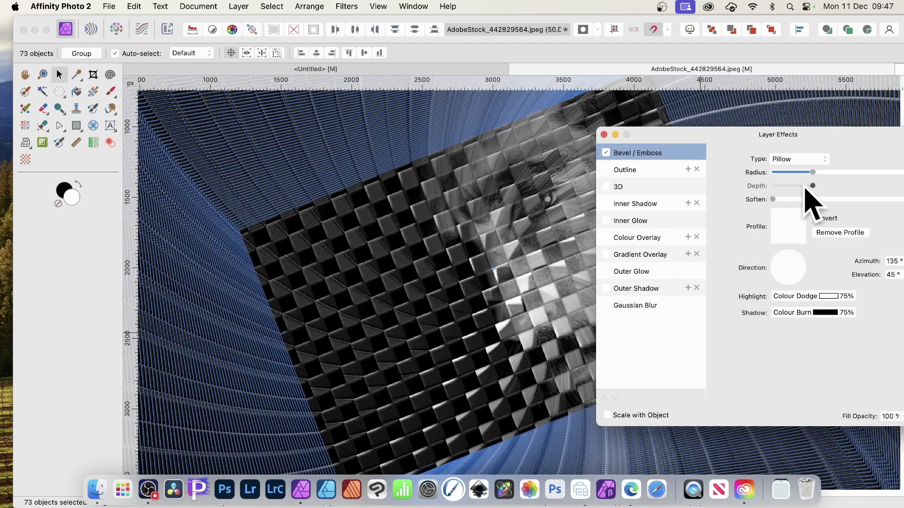
# Try the 3D layer effect with a radius of 8 px on the selected layers, then switch it off
pyautogui.click(620, 188)
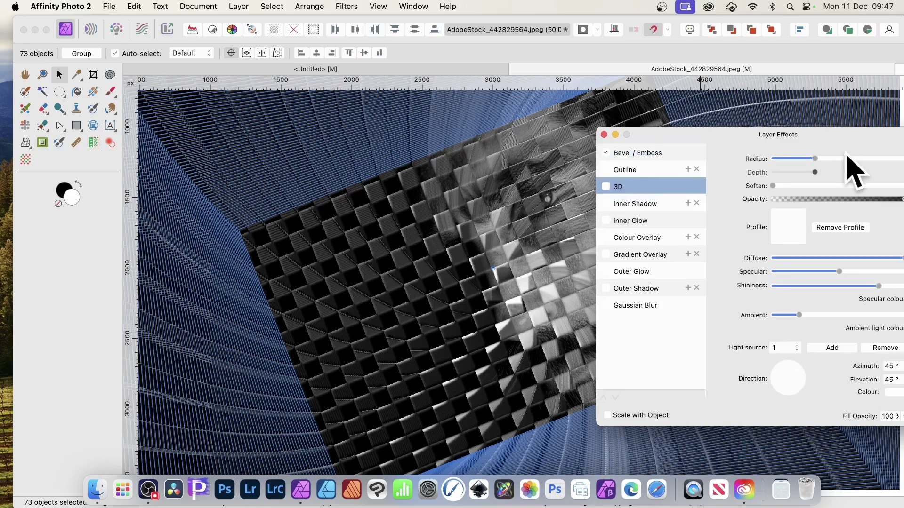
pyautogui.moveTo(816, 159); pyautogui.dragTo(823, 159)
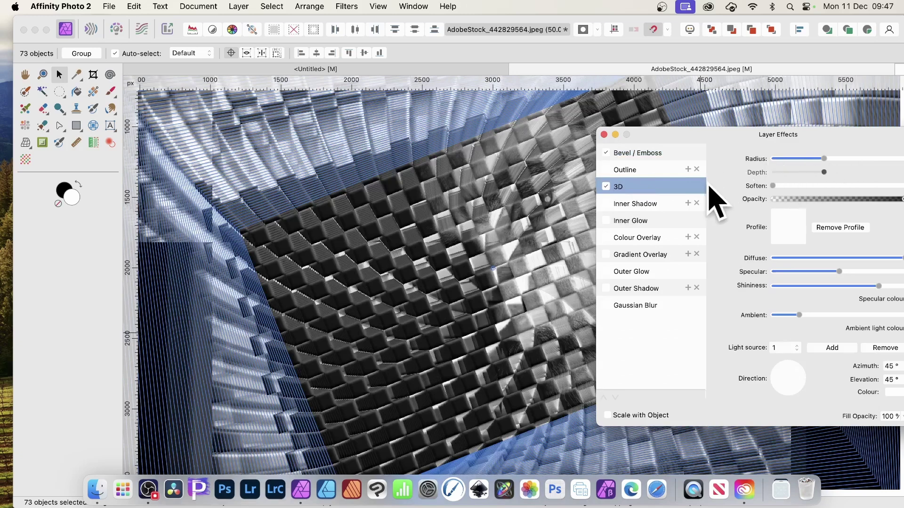
pyautogui.click(606, 187)
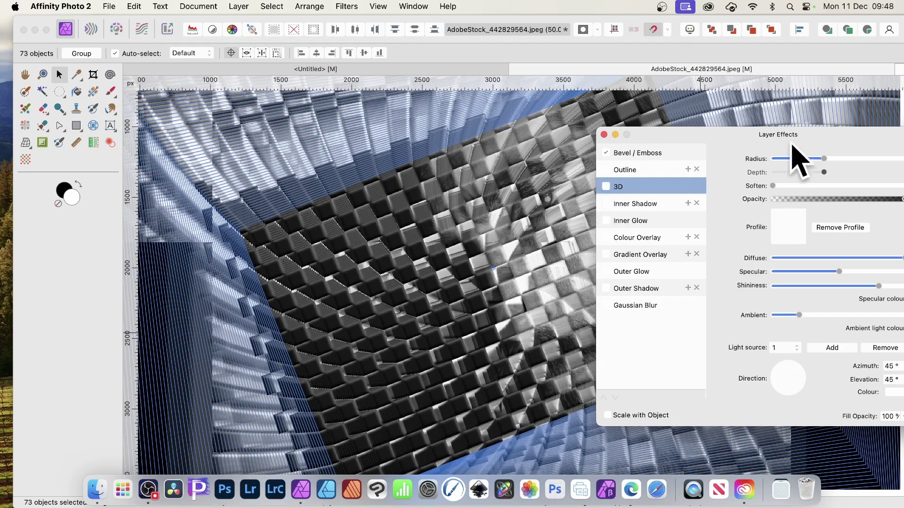
pyautogui.moveTo(743, 143); pyautogui.dragTo(640, 126)
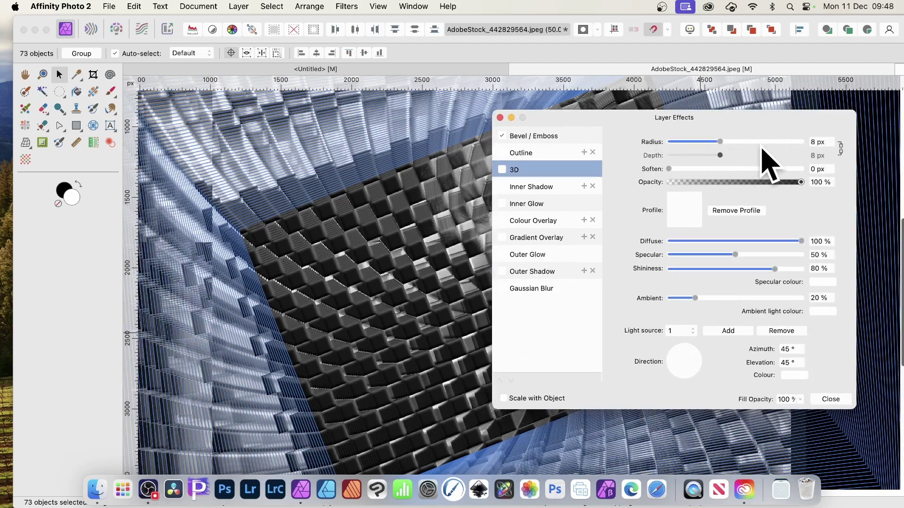
pyautogui.moveTo(664, 120); pyautogui.dragTo(765, 112)
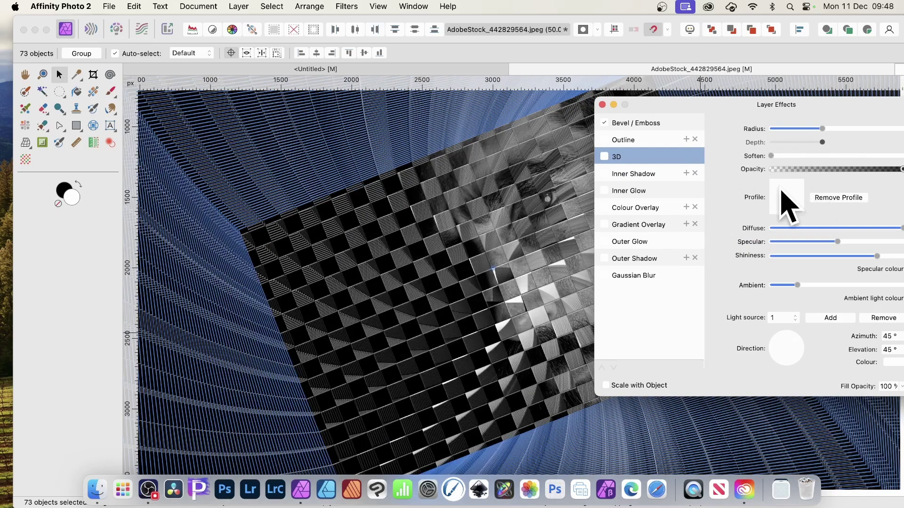
# Apply the S-shaped standard profile to the 3D effect on the selected layers and close the layer effects
pyautogui.click(785, 199)
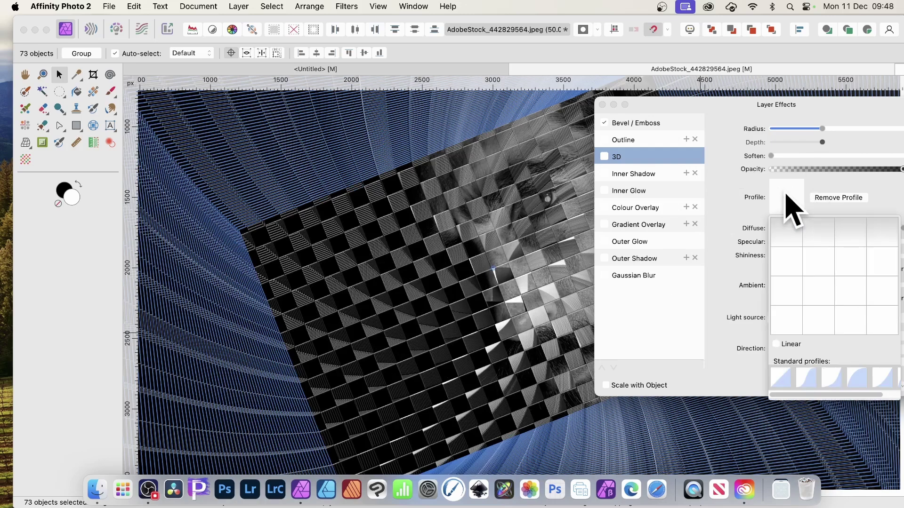
pyautogui.click(805, 377)
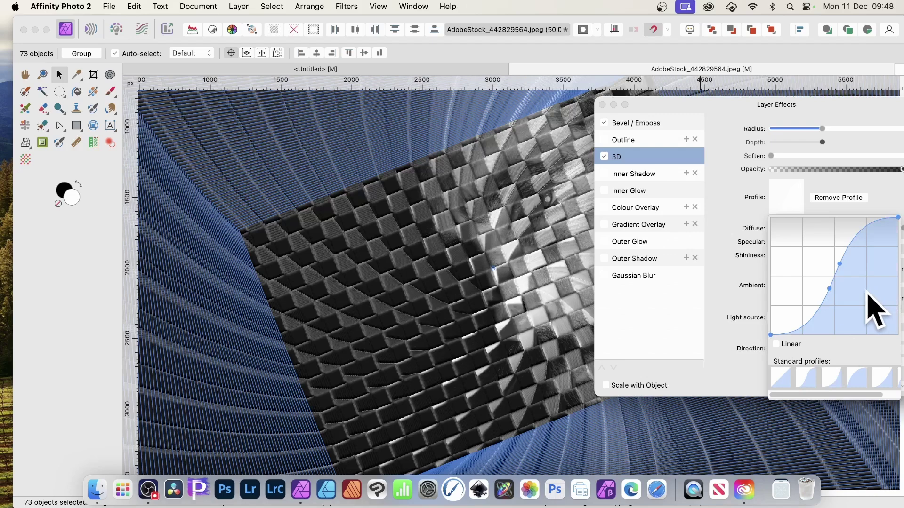
pyautogui.click(827, 104)
pyautogui.moveTo(827, 104); pyautogui.dragTo(745, 68)
pyautogui.click(785, 357)
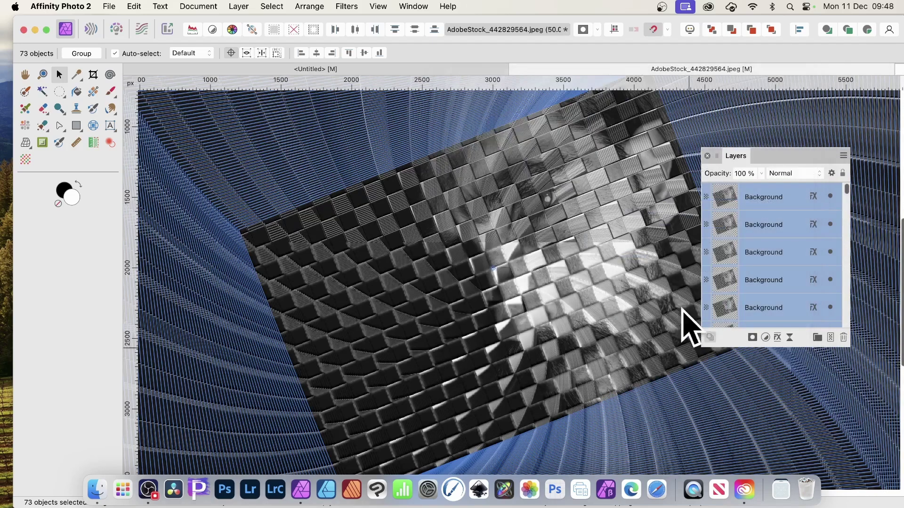